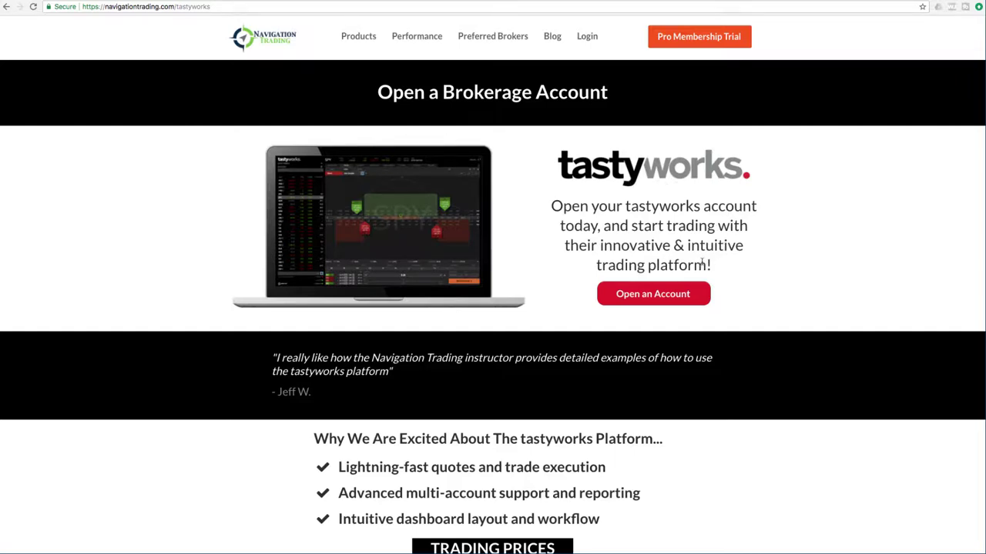
Step: Glance at the tastyworks signup form, then return and review the Trading Prices table
click(653, 294)
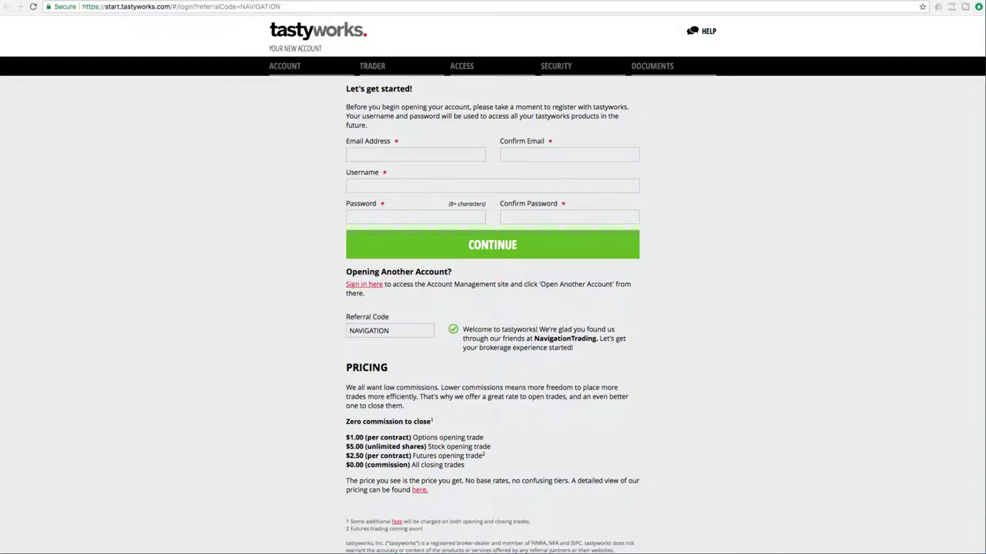
click(253, 2)
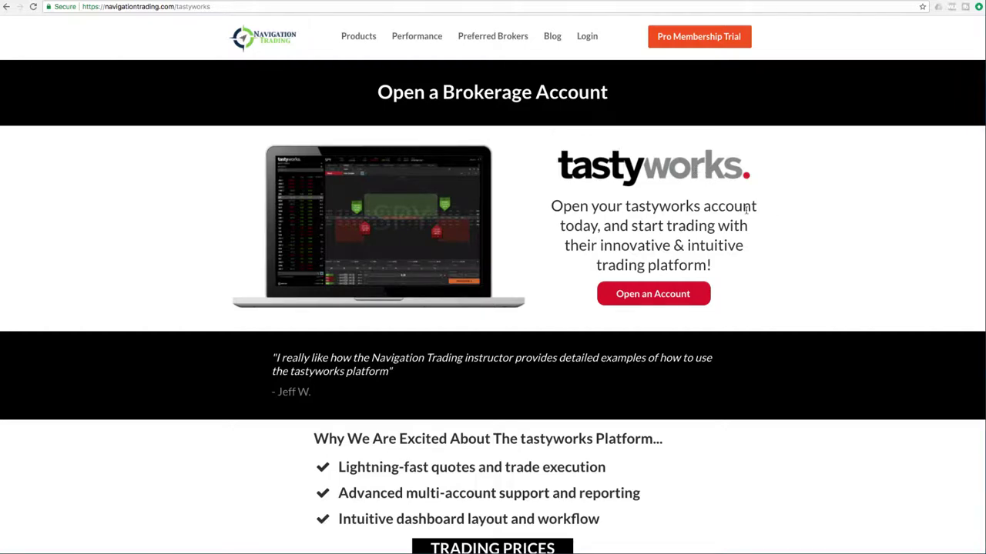
scroll(727, 219, down, 3)
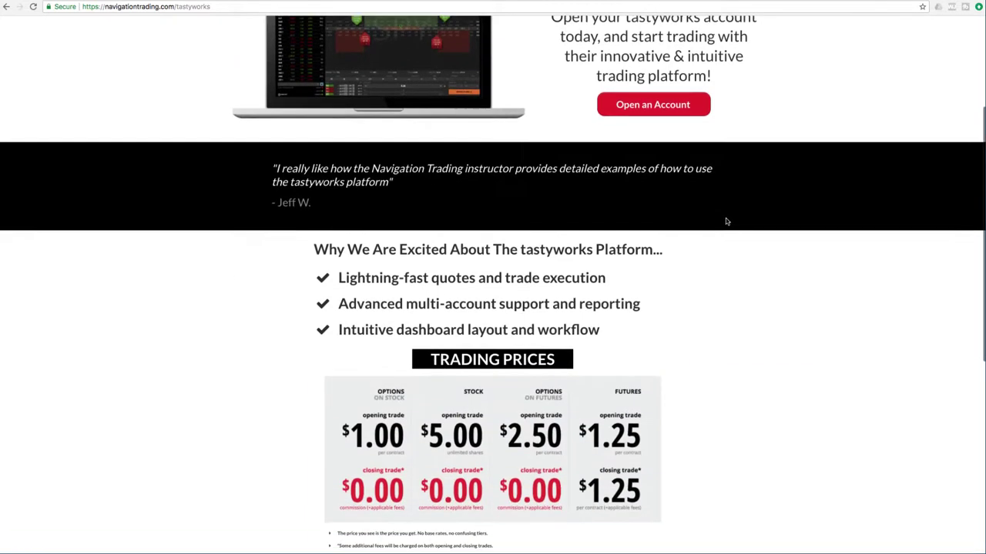
scroll(725, 221, down, 2)
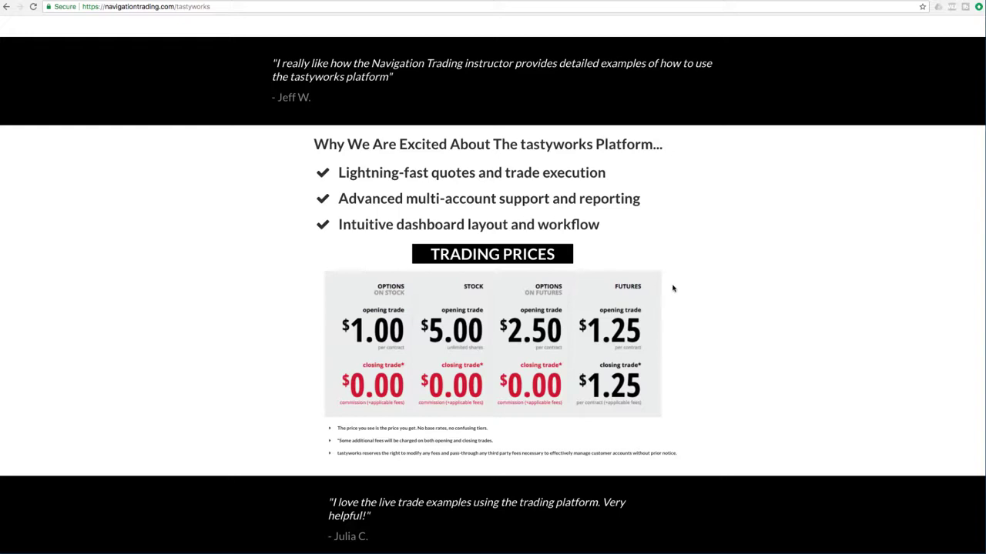
scroll(672, 288, up, 4)
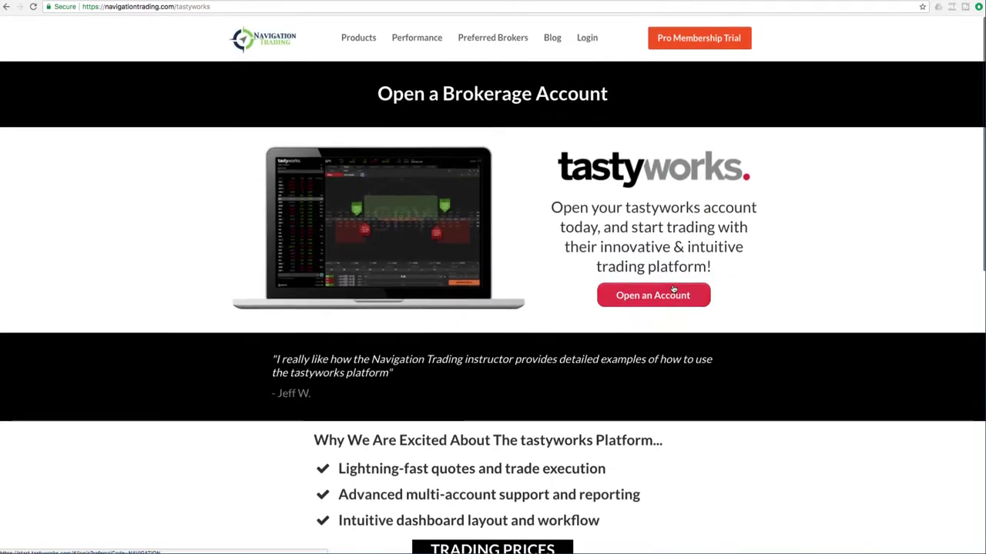
scroll(676, 300, down, 3)
scroll(675, 290, down, 2)
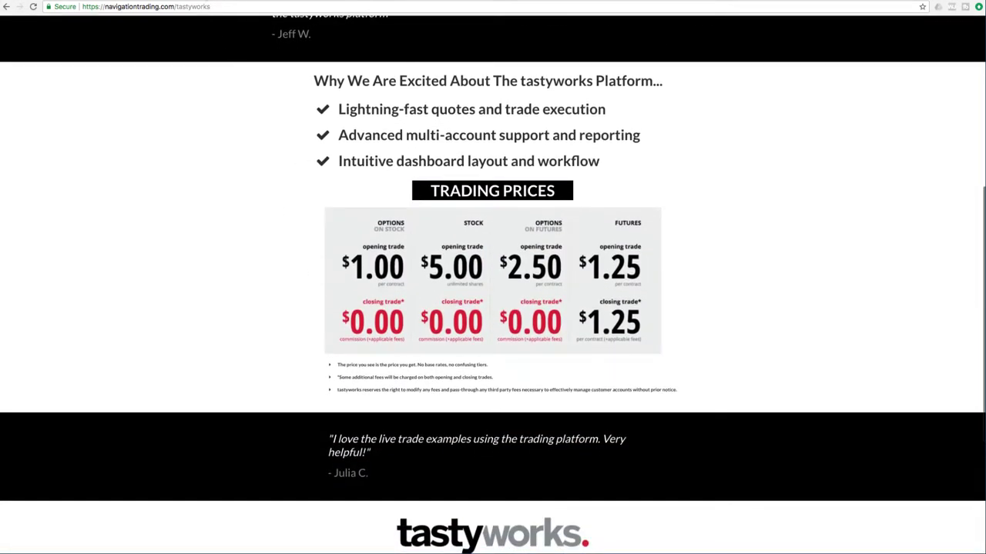
scroll(493, 305, down, 2)
Step: Scroll to the Capped Commissions section and highlight its heading
scroll(531, 336, down, 2)
scroll(703, 333, down, 2)
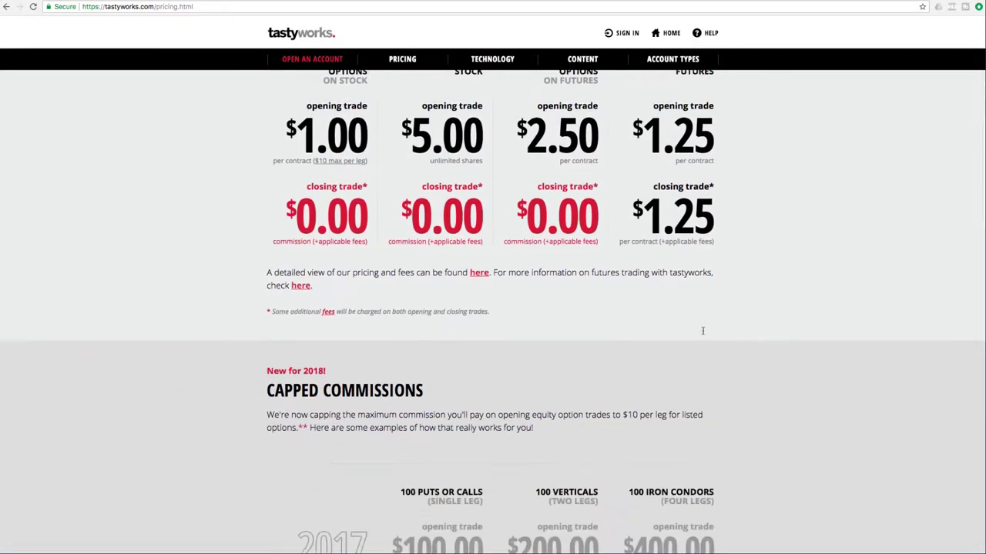
scroll(703, 333, down, 3)
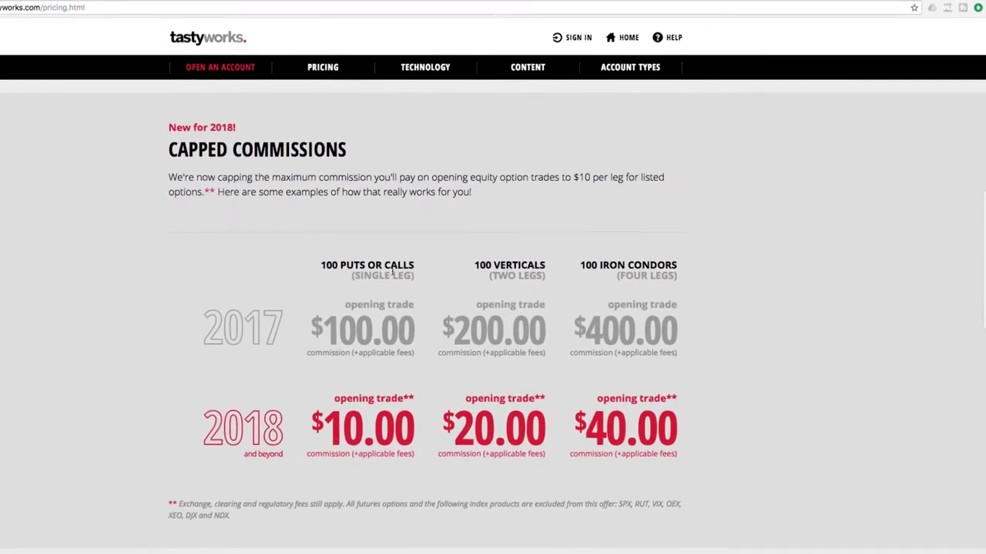
drag(156, 152, 356, 158)
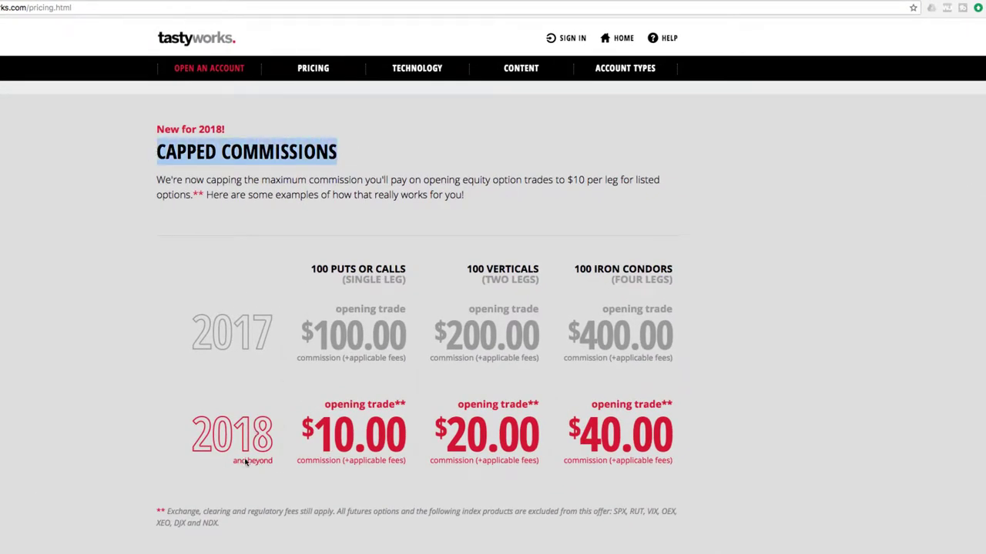
click(276, 491)
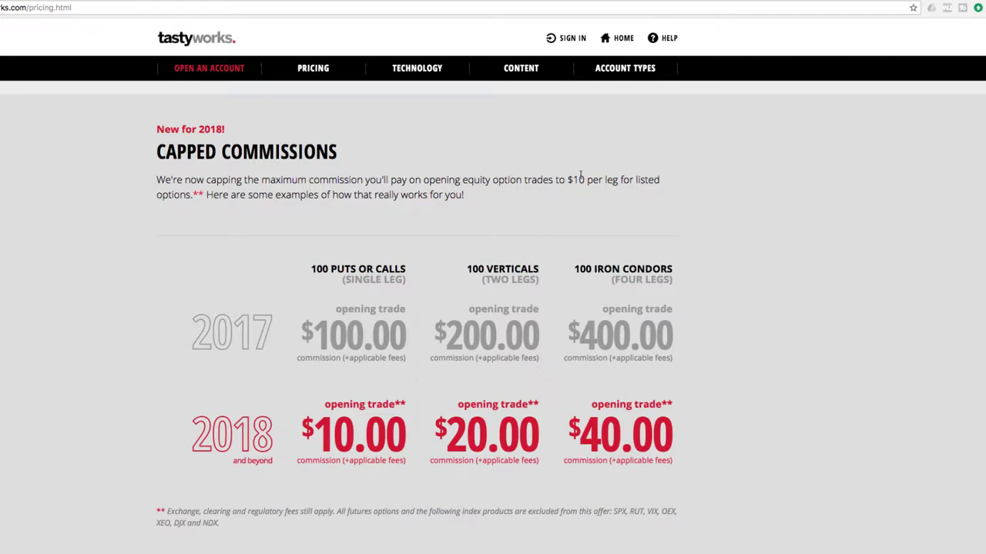
Step: Highlight the $10 per-leg cap, the 100 puts-or-calls single-leg heading and its 2018 $10.00 price
drag(566, 179, 617, 181)
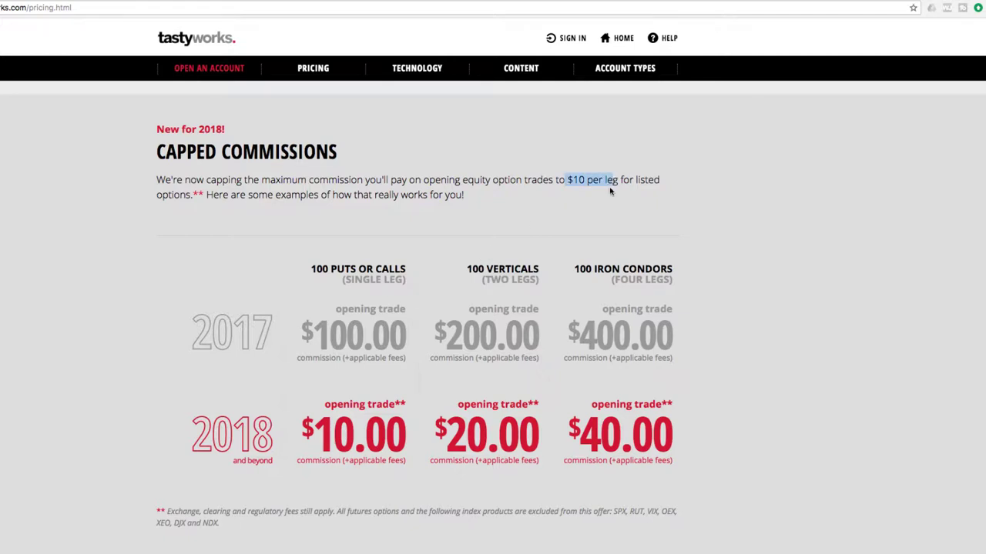
click(511, 257)
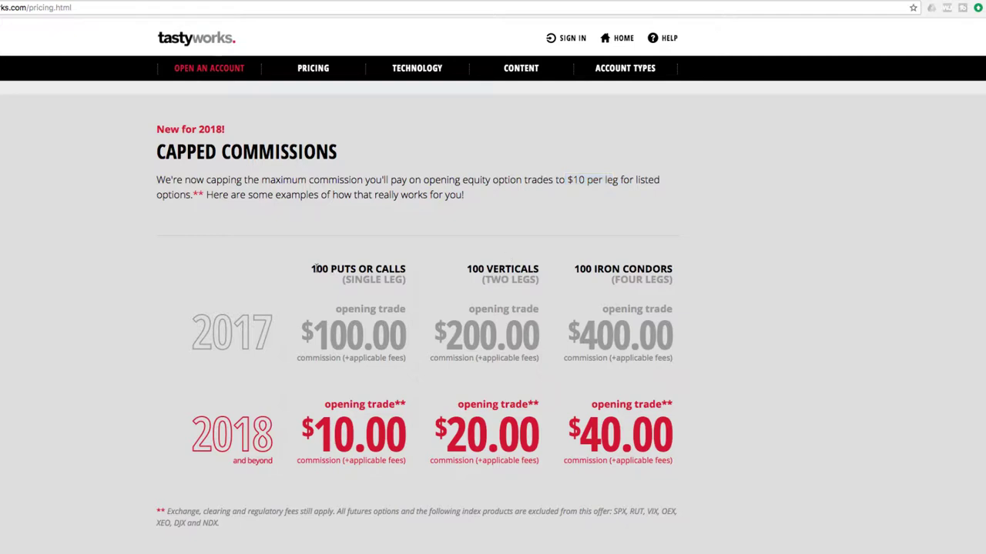
drag(330, 268, 405, 270)
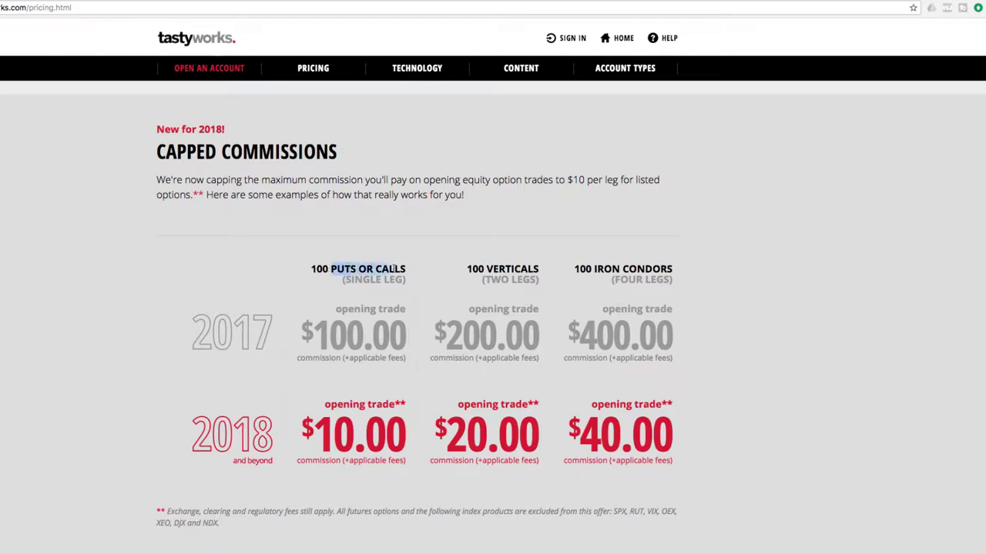
drag(341, 280, 406, 282)
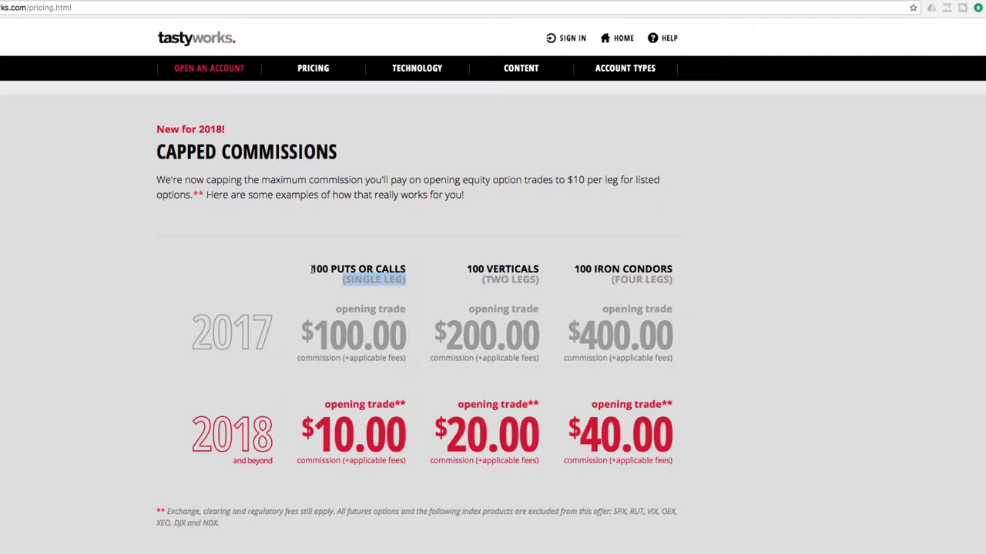
drag(311, 270, 328, 270)
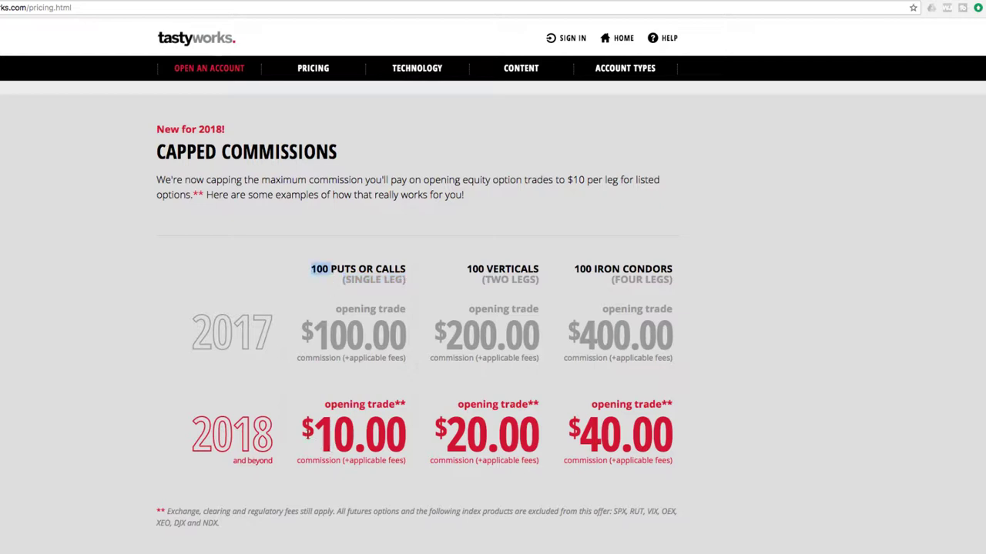
drag(311, 431, 398, 436)
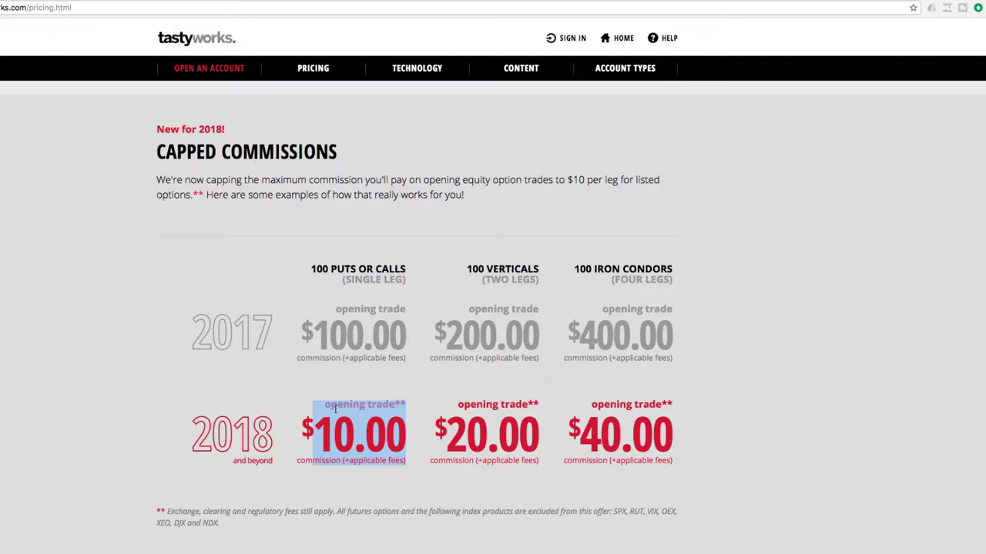
Step: Highlight the 100 Verticals heading and its 2018 $20.00 opening-trade price
click(408, 398)
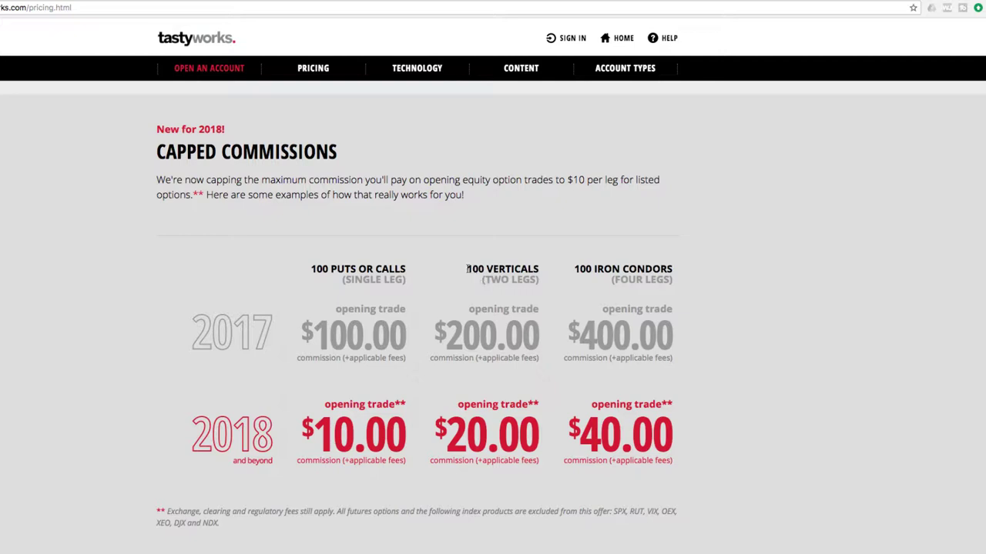
drag(466, 269, 528, 309)
drag(444, 439, 528, 439)
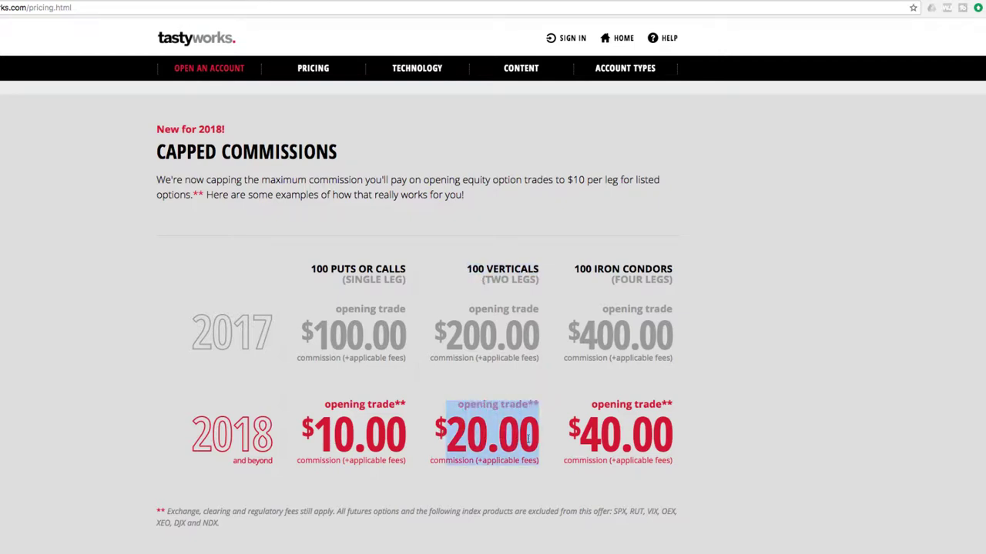
click(740, 420)
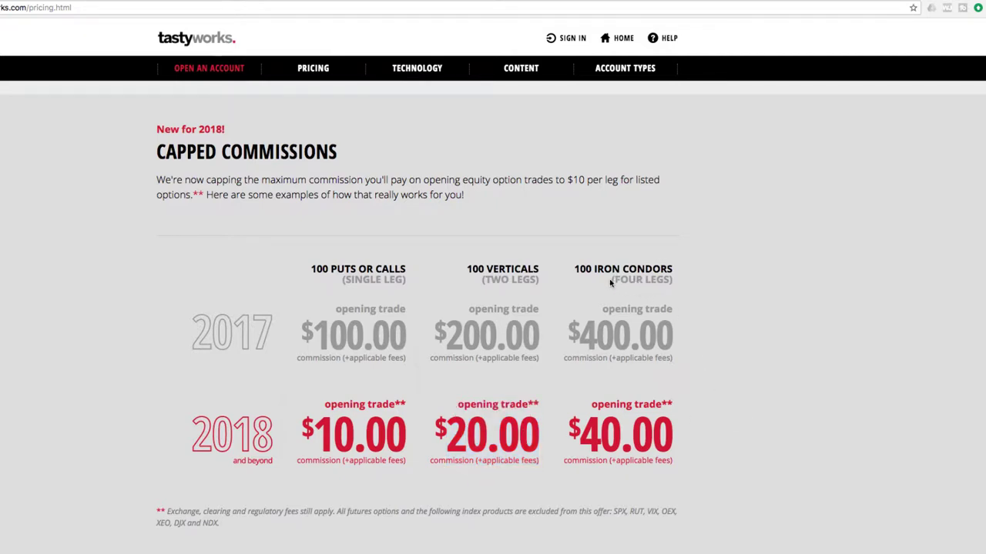
Step: Highlight the 100 Iron Condors (four legs) heading and its 2018 $40.00 price
drag(613, 280, 672, 282)
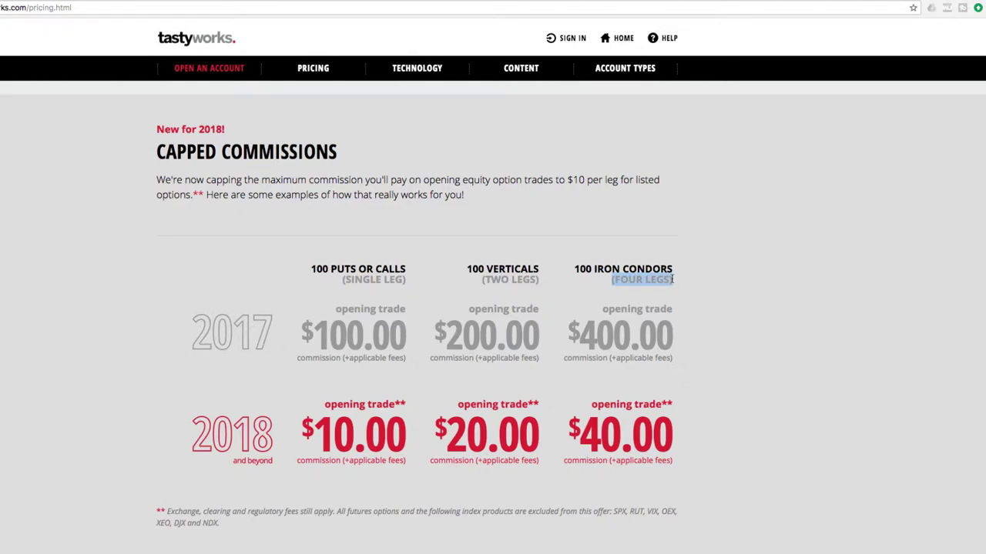
click(686, 282)
drag(574, 268, 671, 282)
drag(571, 433, 685, 436)
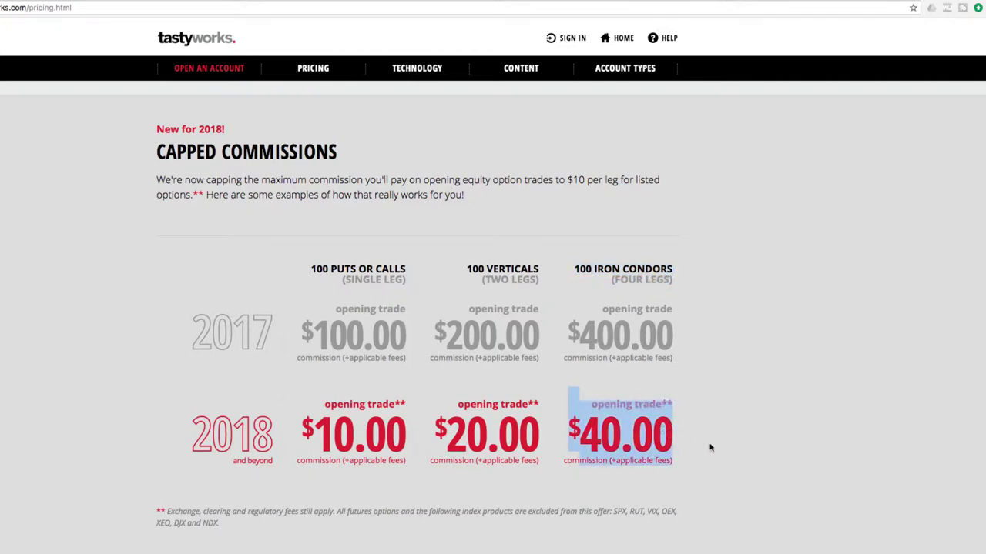
scroll(711, 446, down, 3)
Step: Mark the 1 Put or Call, 1 Vertical and 1 Iron Condor headings in the 1-lot table
scroll(735, 445, down, 2)
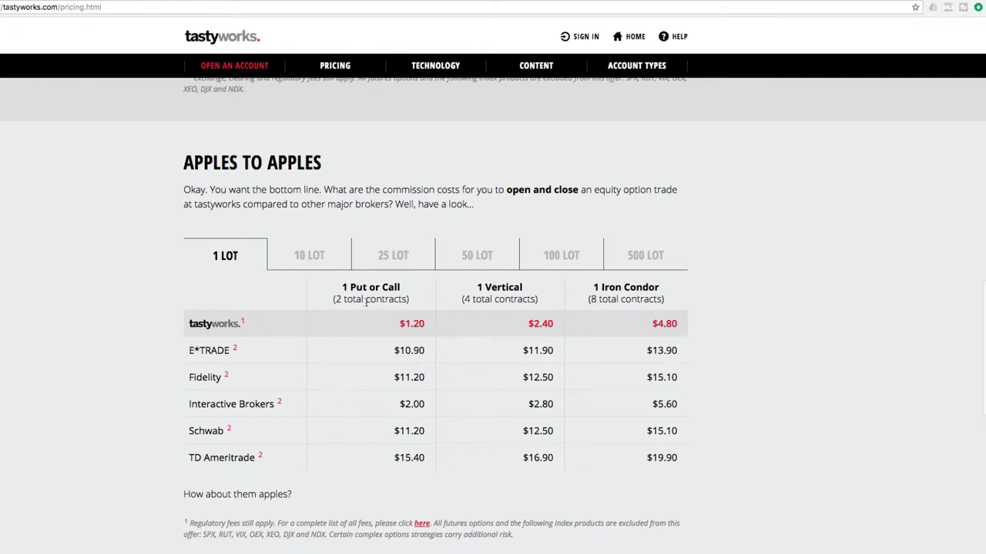
drag(342, 287, 402, 290)
drag(476, 288, 527, 293)
drag(591, 290, 661, 292)
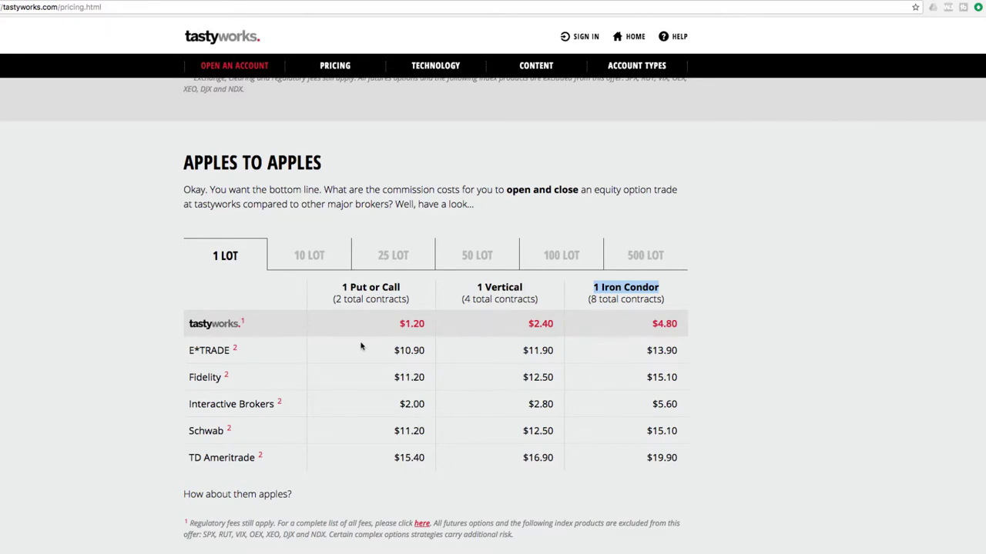
Step: Show the 10-lot prices and highlight 20 contracts, tastyworks' $24.00 vertical and $48.00 iron condor
click(310, 258)
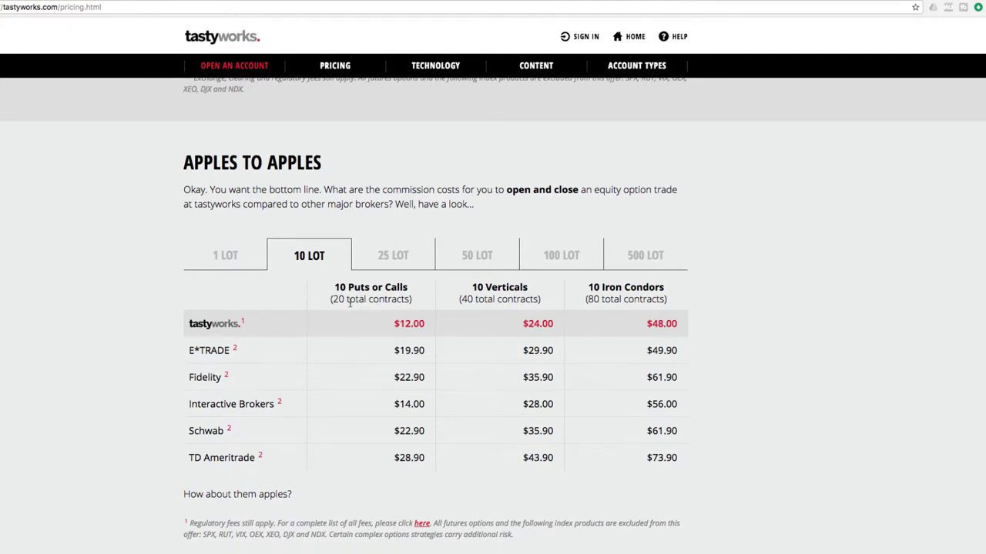
mouse_move(329, 299)
mouse_down()
mouse_move(412, 300)
mouse_move(429, 327)
mouse_up()
drag(518, 323, 553, 325)
drag(647, 324, 681, 327)
Step: Step through the 25-, 50- and 100-lot comparisons, ending on tastyworks at $30, $60, $120
click(388, 257)
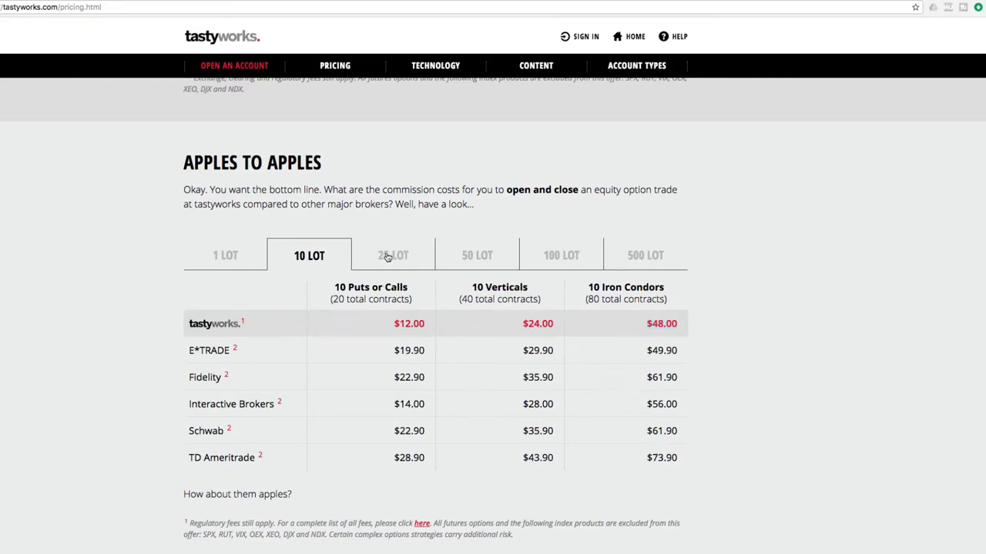
click(465, 260)
click(551, 261)
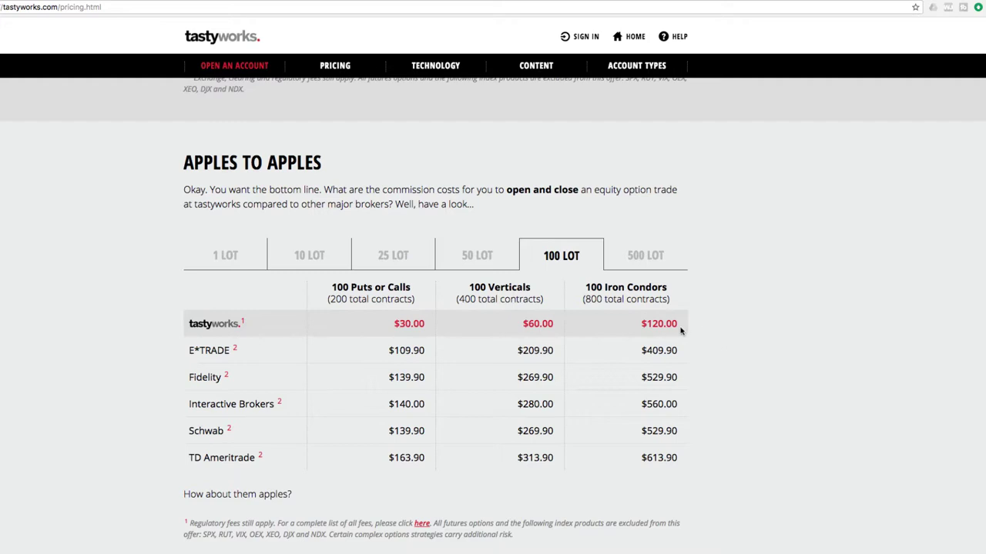
Step: Switch to the Navigation Trading members page and scroll down to Preferred Brokers
scroll(681, 331, up, 5)
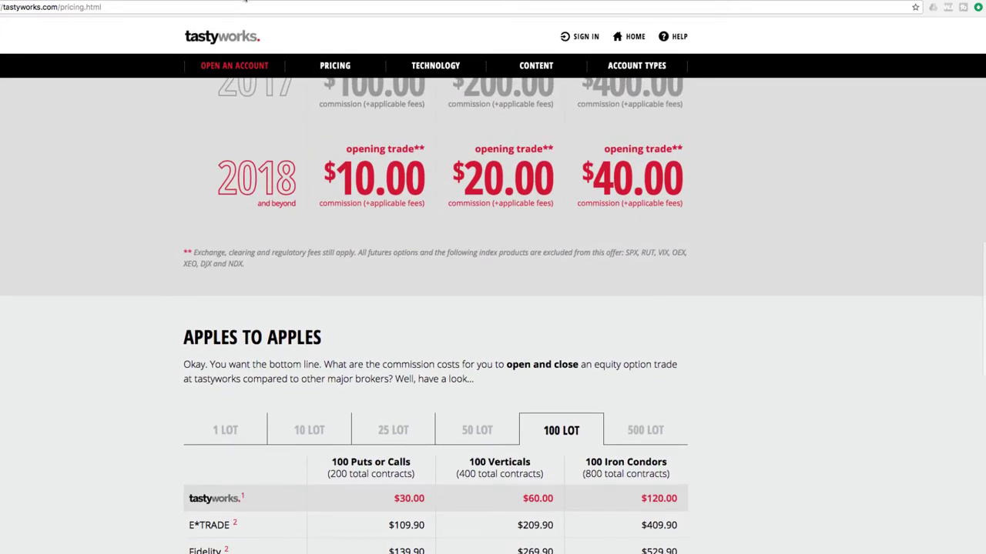
key(super+w)
scroll(401, 97, up, 10)
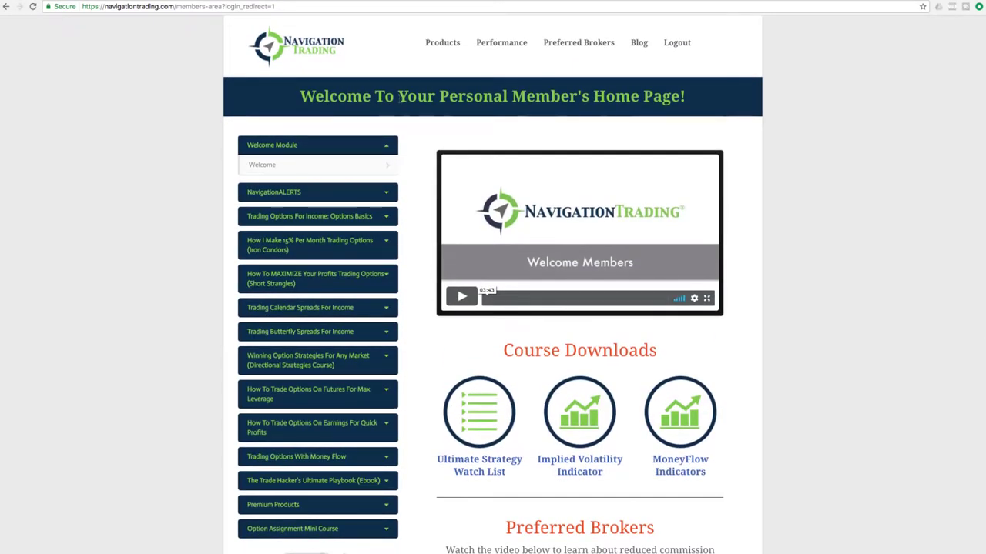
scroll(490, 129, down, 5)
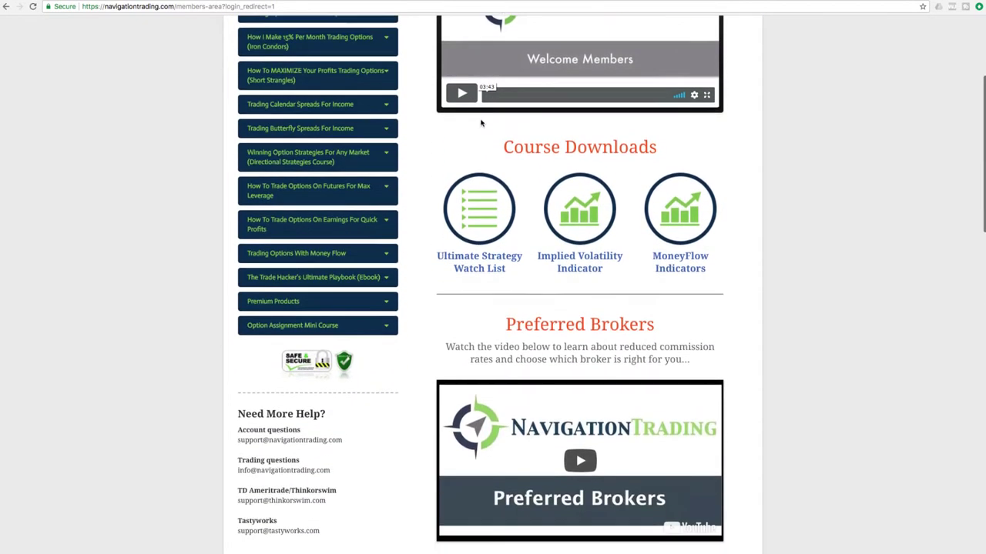
scroll(497, 141, down, 3)
scroll(499, 142, down, 4)
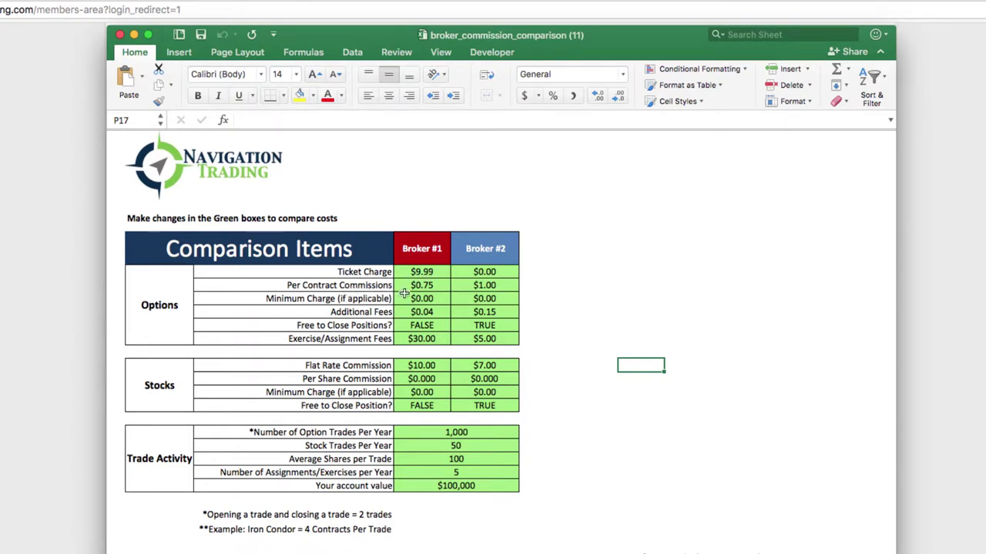
Step: Change Broker #1's per-contract commission in E10 from $0.75 to $1.50
click(430, 285)
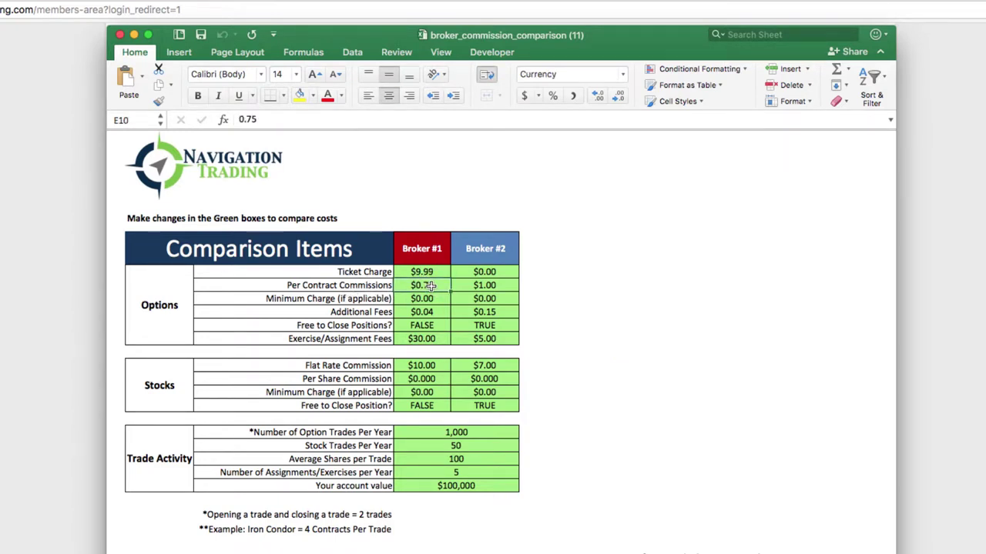
text(1)
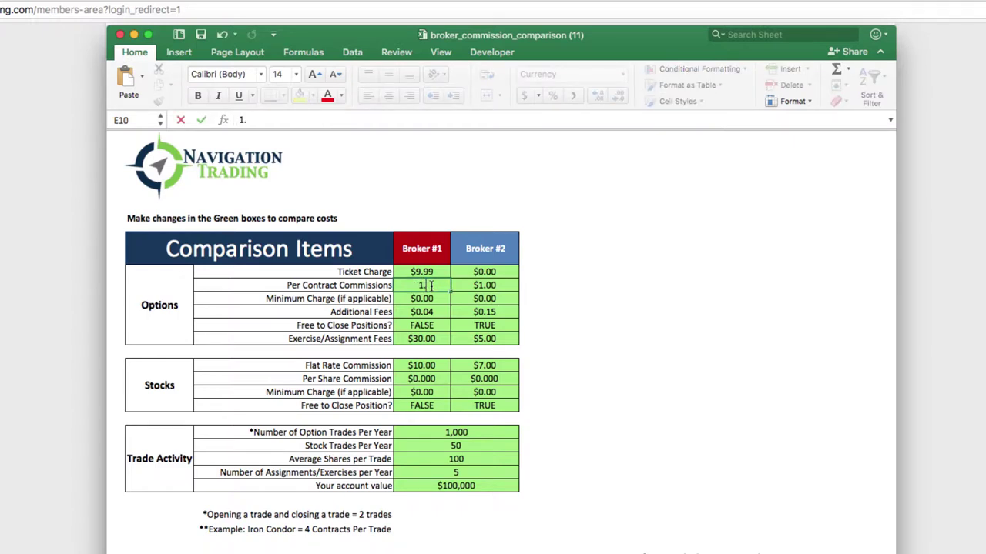
text(.50)
click(573, 289)
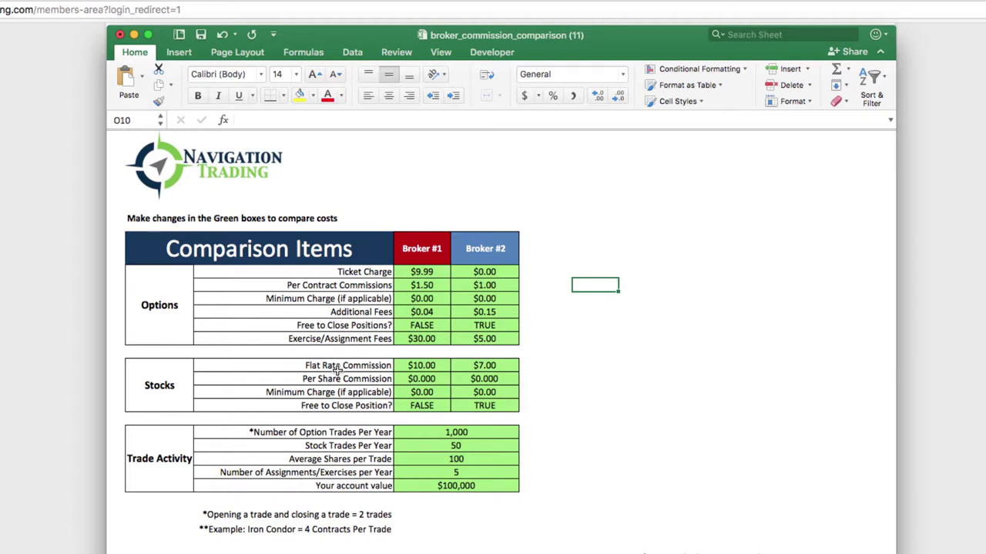
Step: Enter stock flat rates of $7.00 for Broker #1 (E17) and $5.00 for Broker #2 (F17)
click(421, 364)
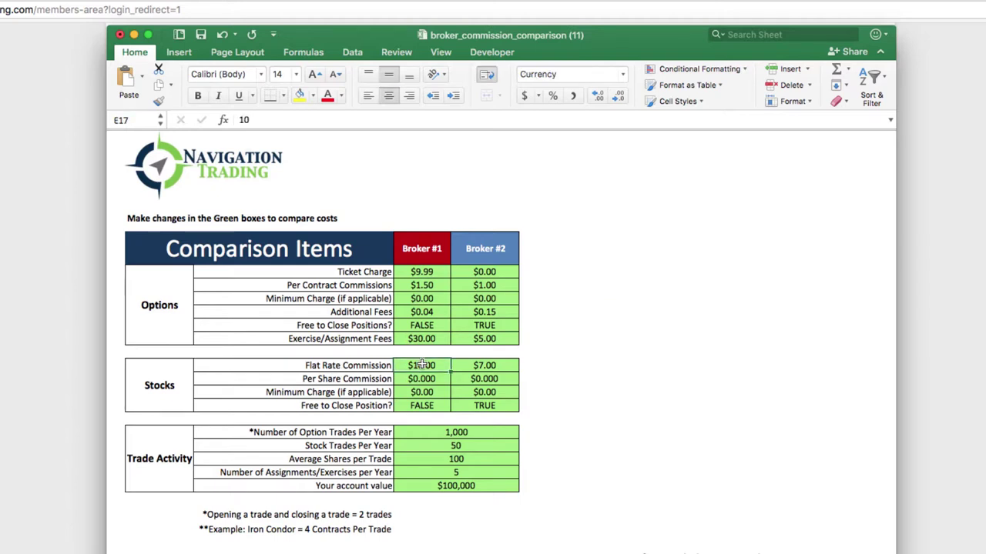
text(7)
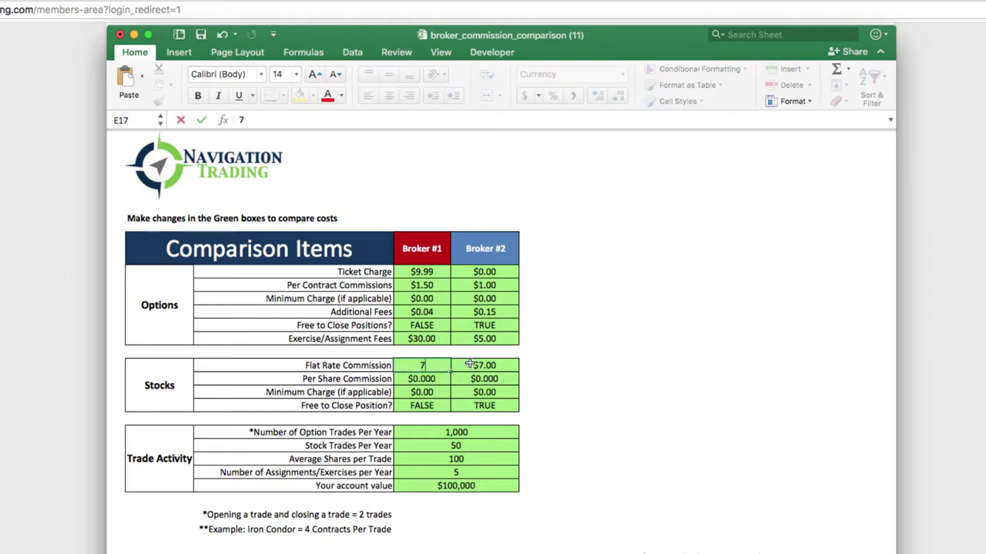
click(491, 364)
text(5)
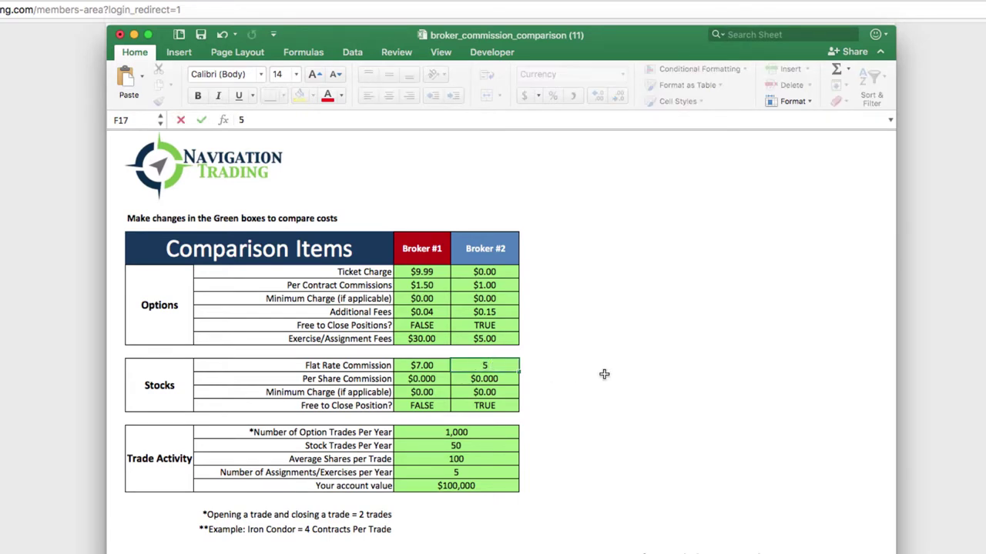
click(605, 374)
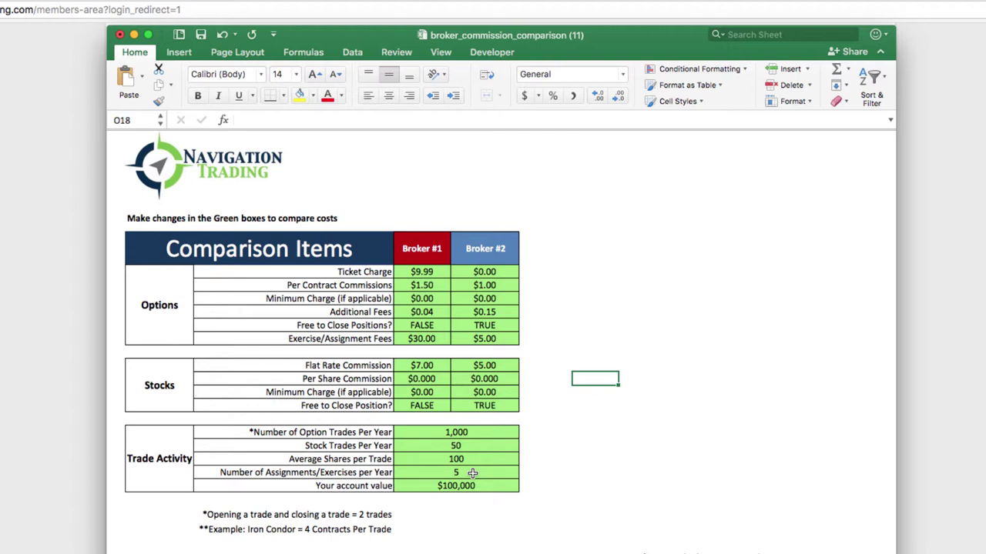
Step: Point out the $100,000 account value, then scroll to the Output table and annual chart
click(470, 486)
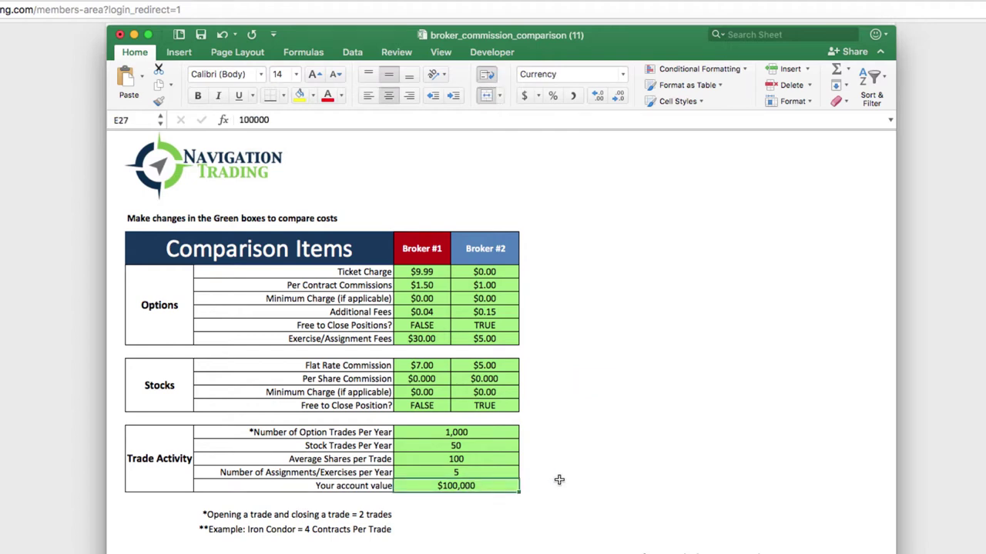
scroll(548, 493, down, 1)
scroll(537, 408, down, 5)
scroll(537, 408, up, 5)
scroll(508, 346, up, 1)
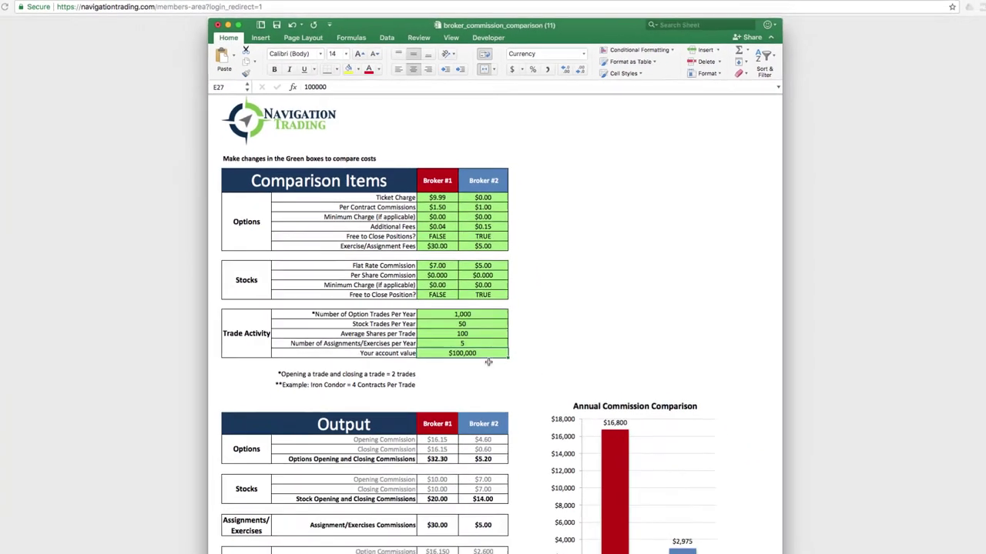
scroll(330, 311, down, 2)
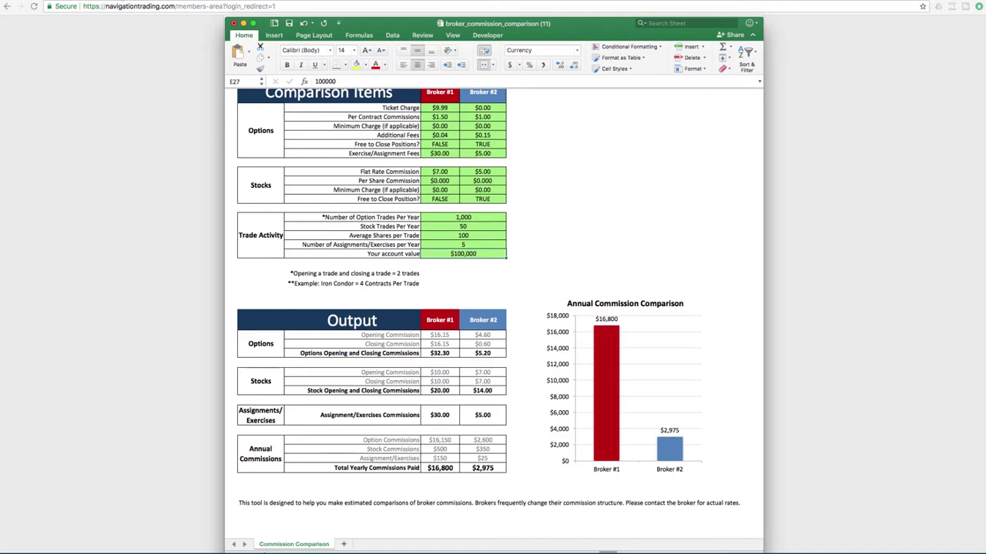
scroll(660, 245, up, 3)
scroll(660, 245, up, 3)
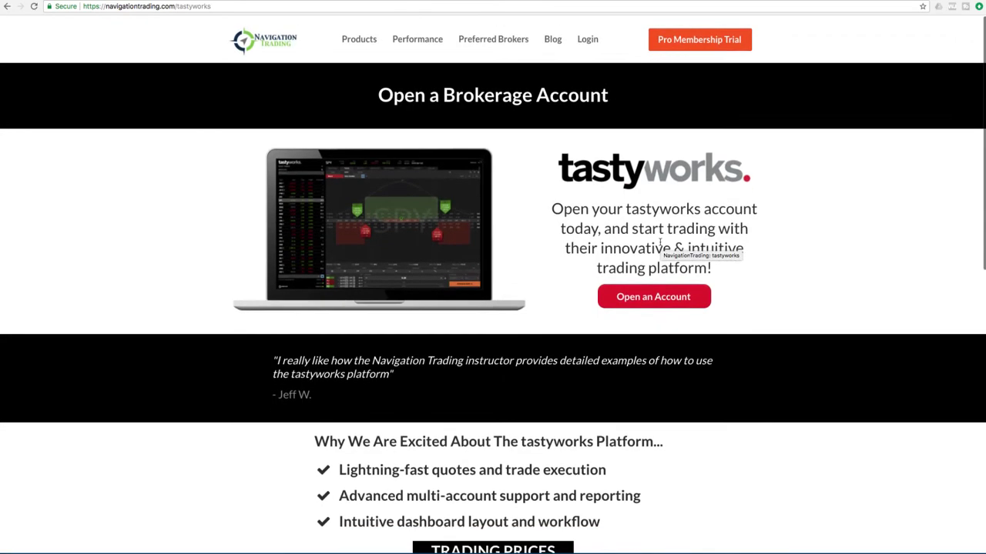